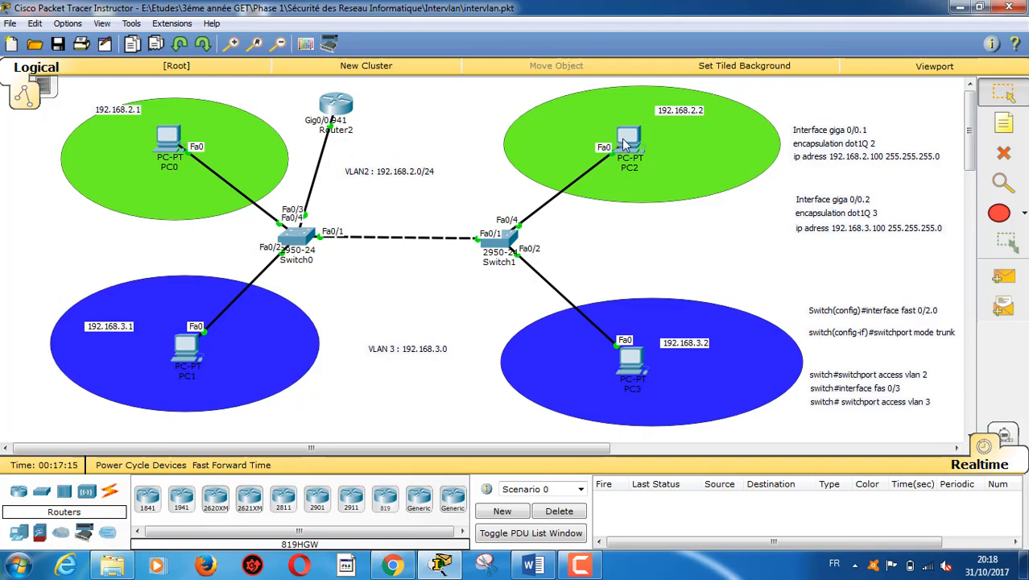
- Review PC2's static IP configuration, comparing the network part of its IP address with its default gateway
left_click(627, 140)
left_click(405, 120)
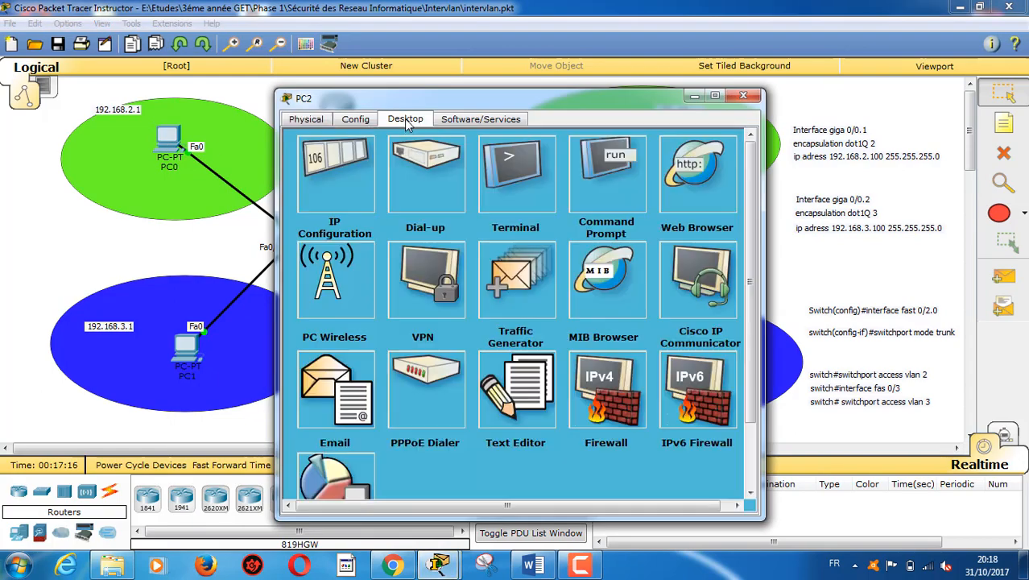
left_click(314, 182)
left_click_drag(481, 207, 400, 209)
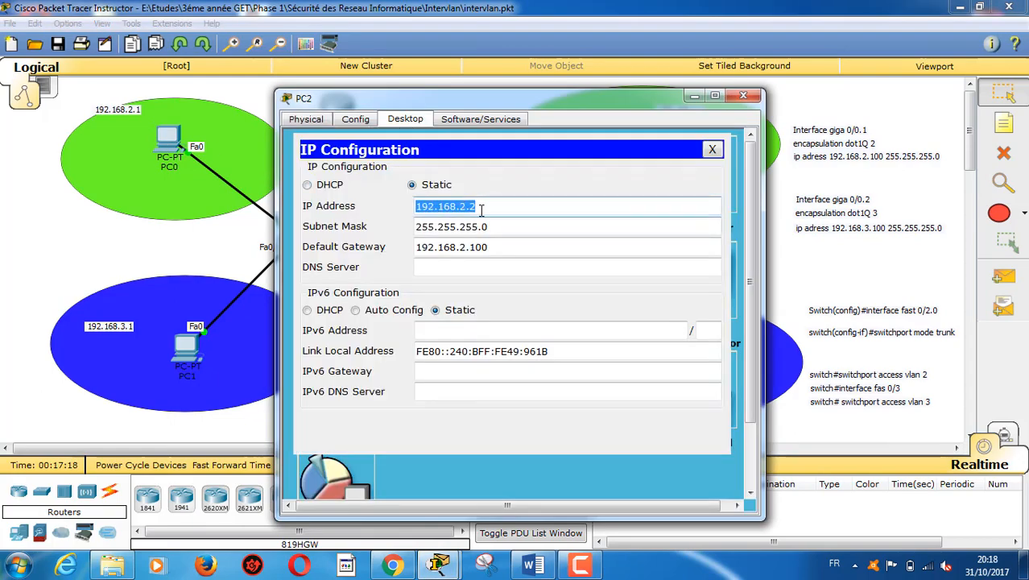
left_click_drag(493, 247, 417, 248)
left_click_drag(536, 99, 735, 84)
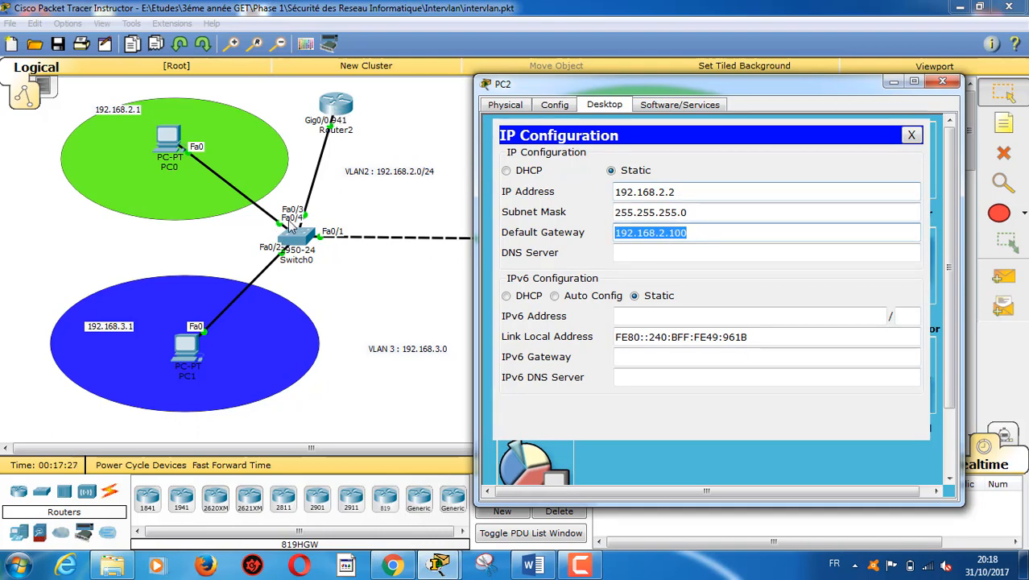
left_click(674, 192)
left_click(686, 232)
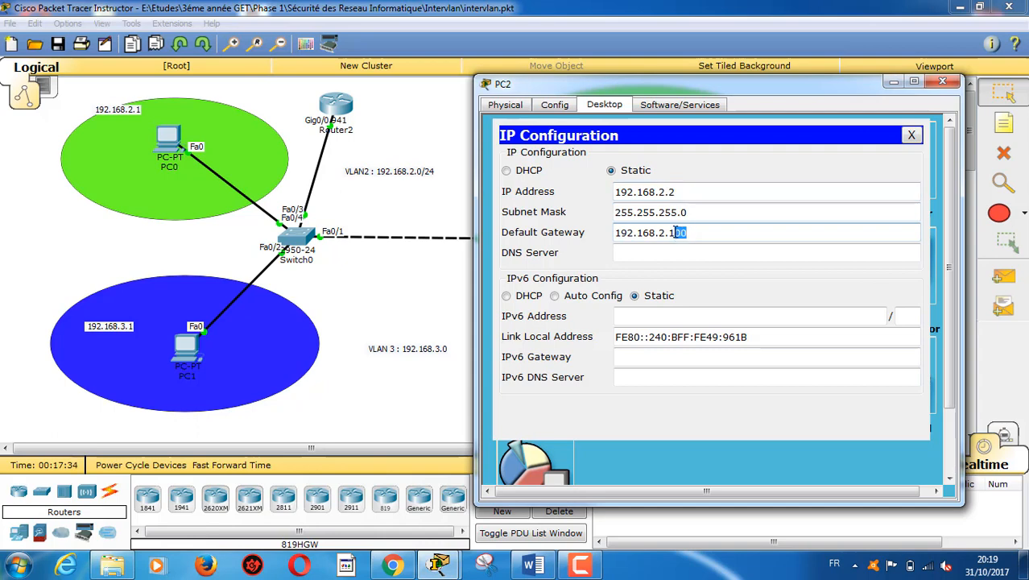
left_click_drag(665, 192, 614, 192)
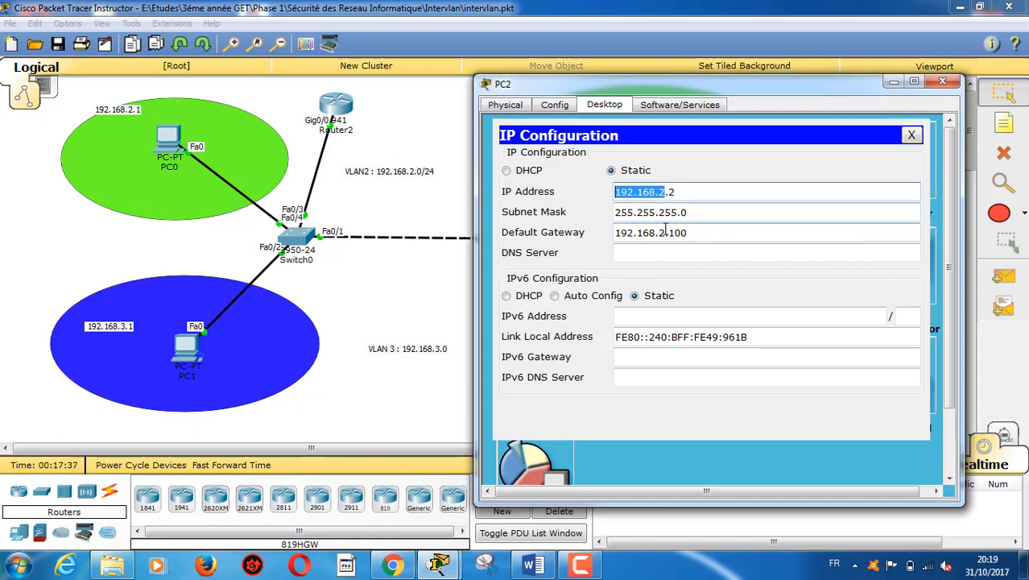
left_click_drag(665, 232, 613, 233)
left_click(707, 233)
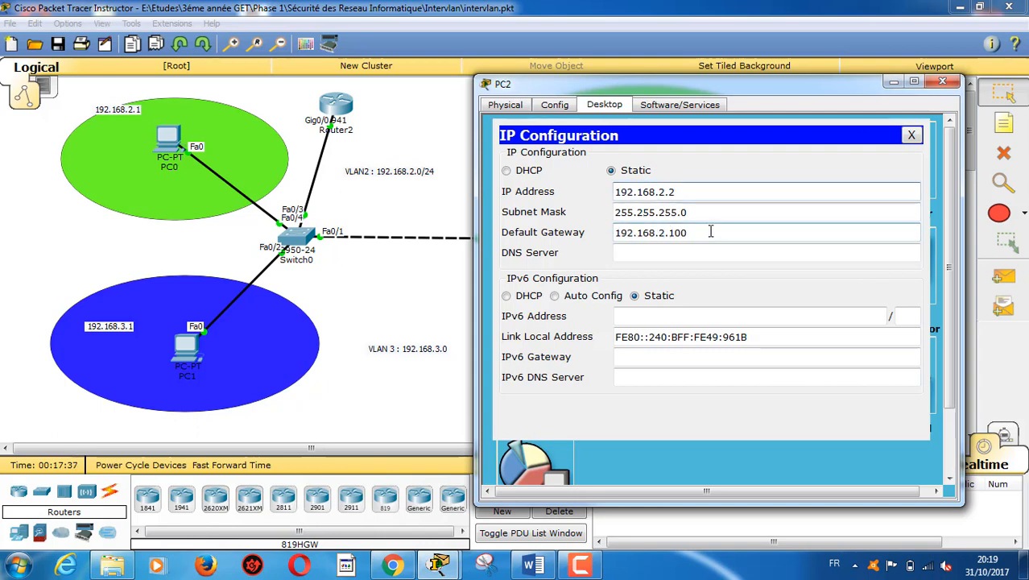
left_click(954, 82)
- Review the IP address and default gateway in PC1's IP configuration
left_click(183, 348)
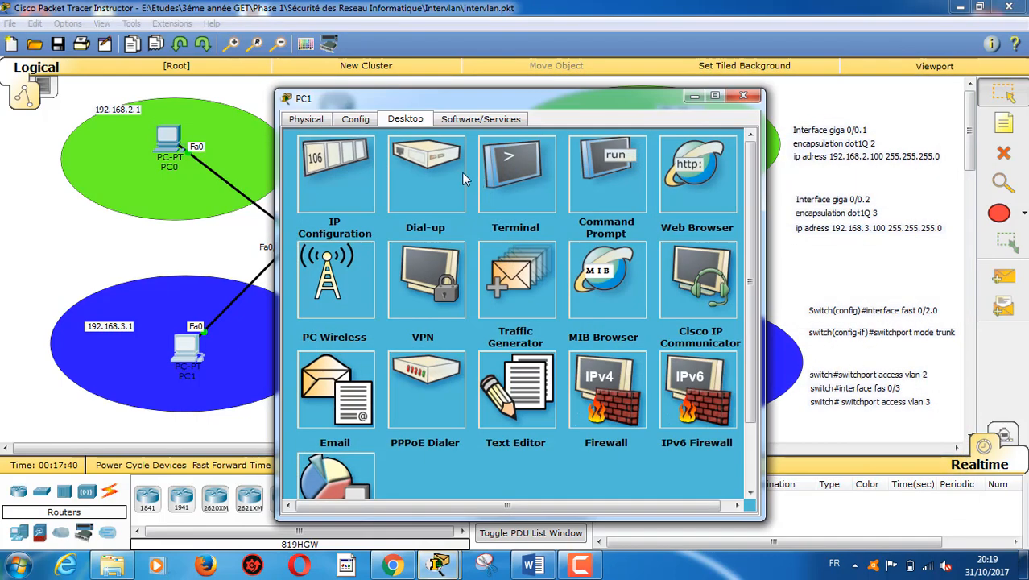
left_click(341, 162)
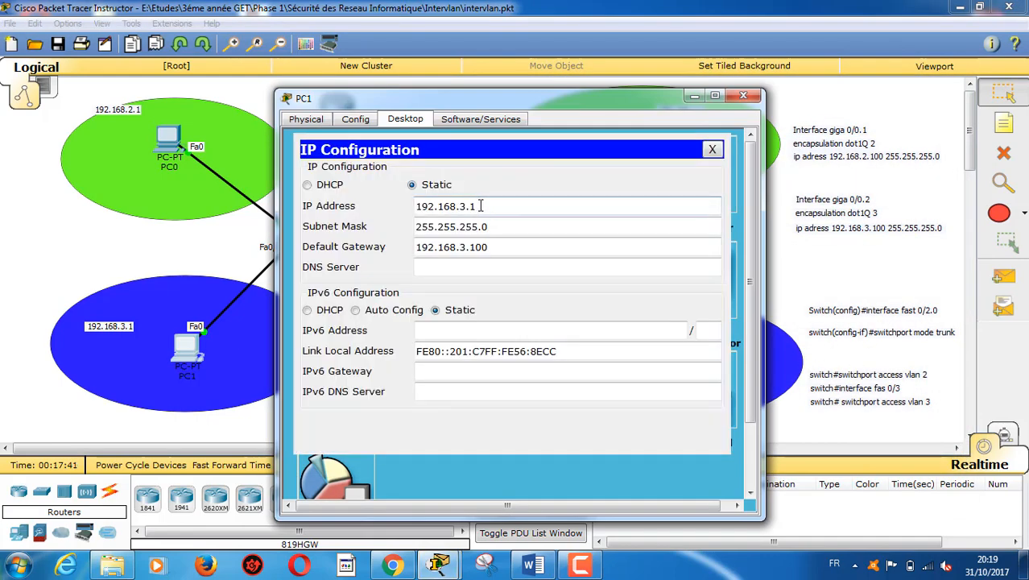
left_click_drag(480, 206, 390, 210)
left_click_drag(470, 247, 391, 251)
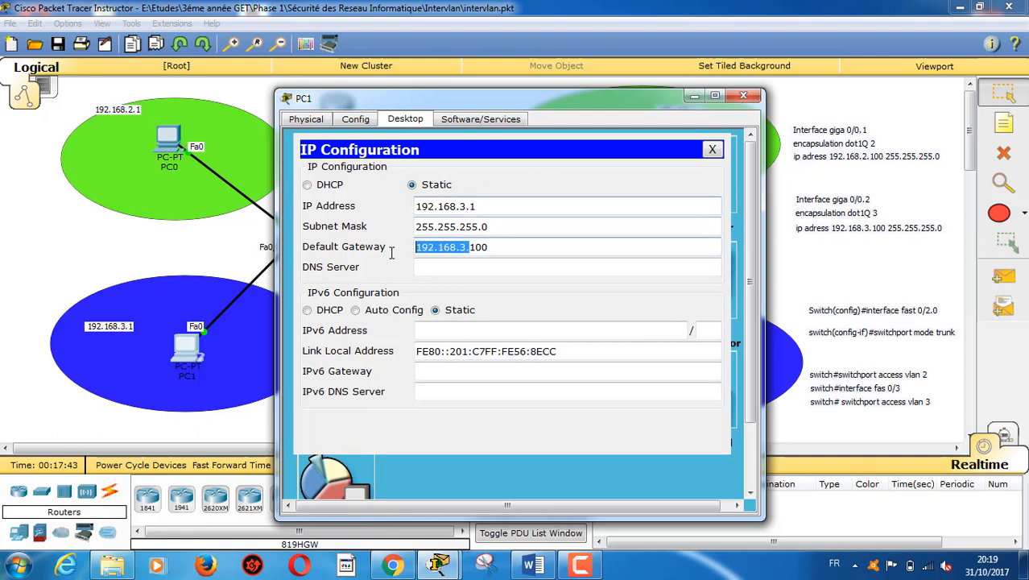
left_click(744, 95)
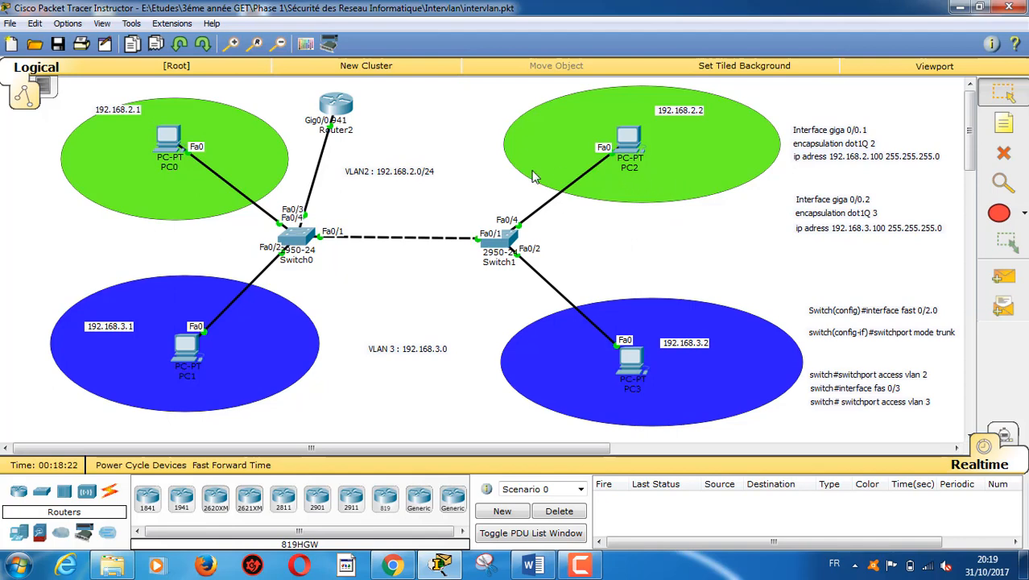
- Look at Router2 in the topology and view its physical device view
left_click_drag(332, 107, 313, 105)
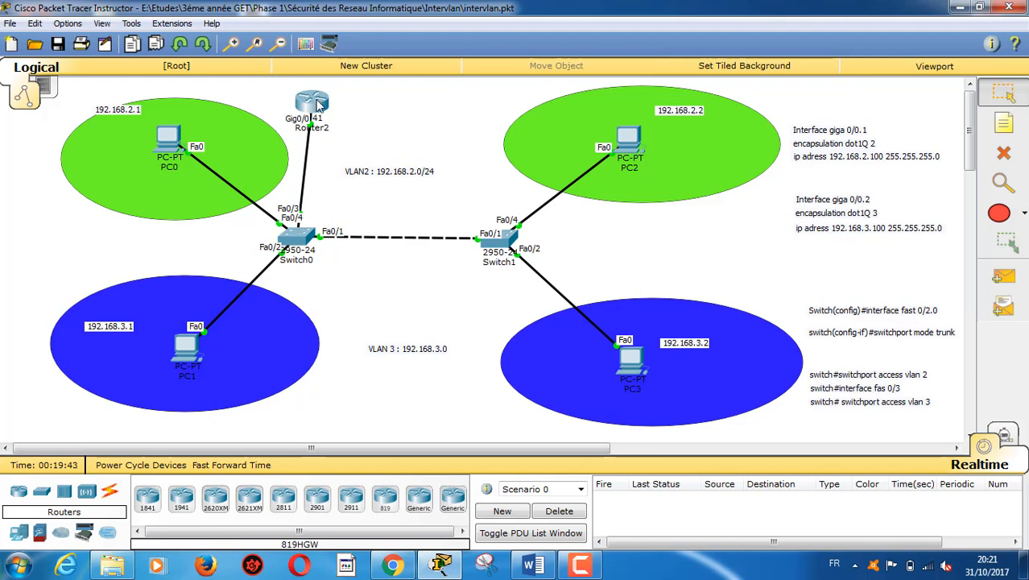
left_click_drag(318, 103, 343, 112)
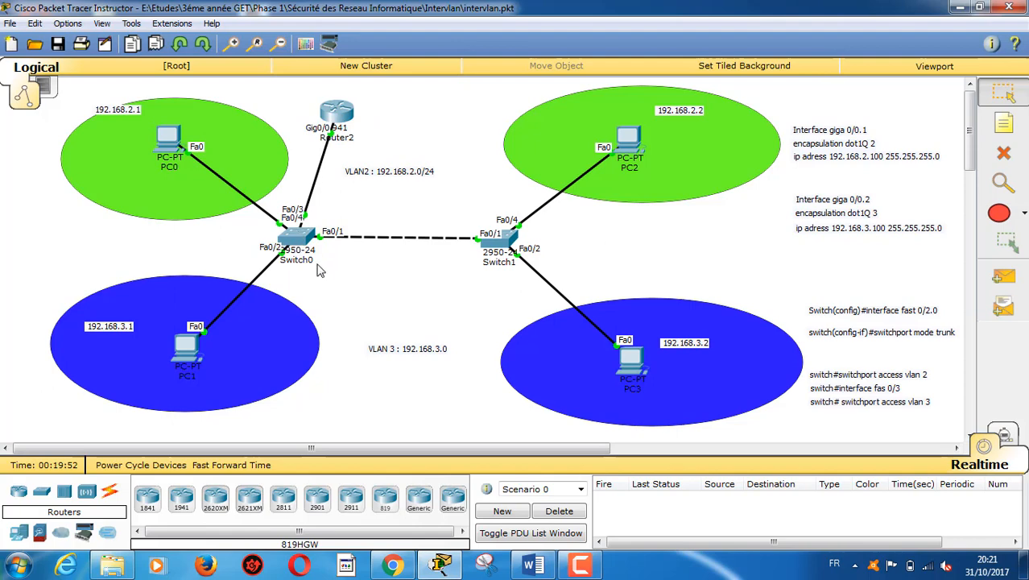
left_click(342, 110)
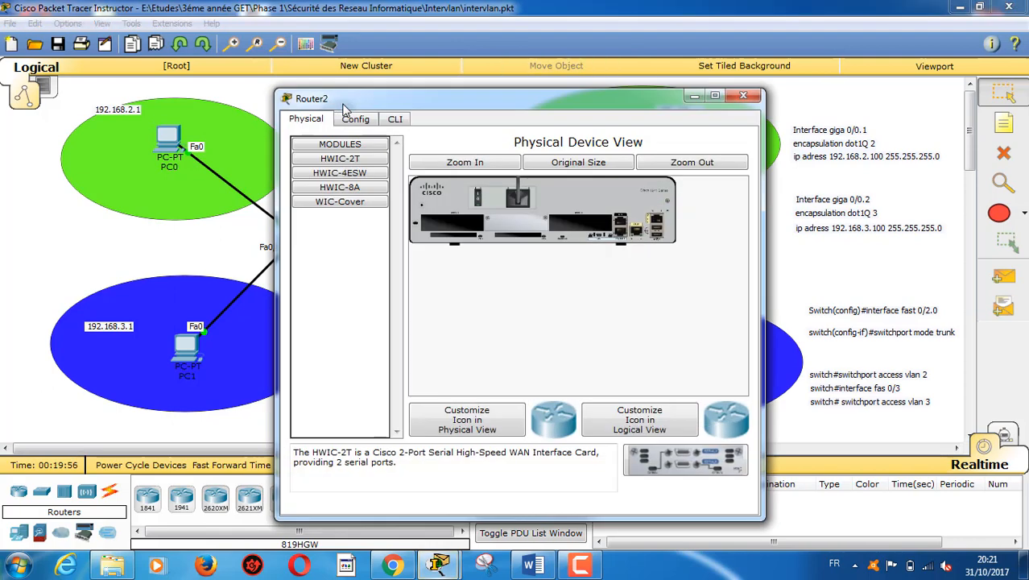
left_click(693, 96)
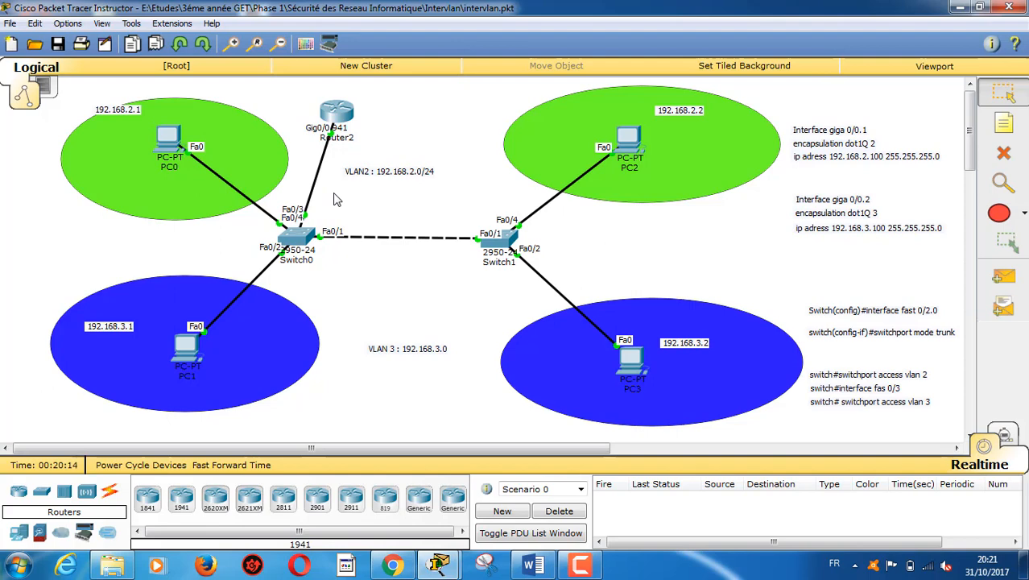
- Examine the GigabitEthernet0/0 interface settings in Router2's configuration
left_click_drag(348, 123, 351, 115)
left_click(351, 115)
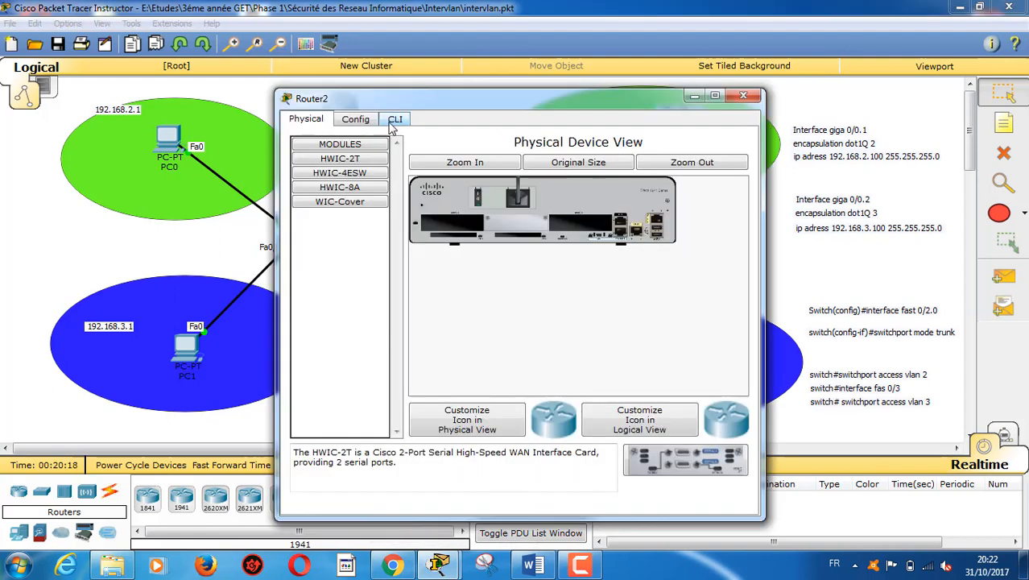
left_click(362, 125)
left_click(324, 118)
left_click(356, 120)
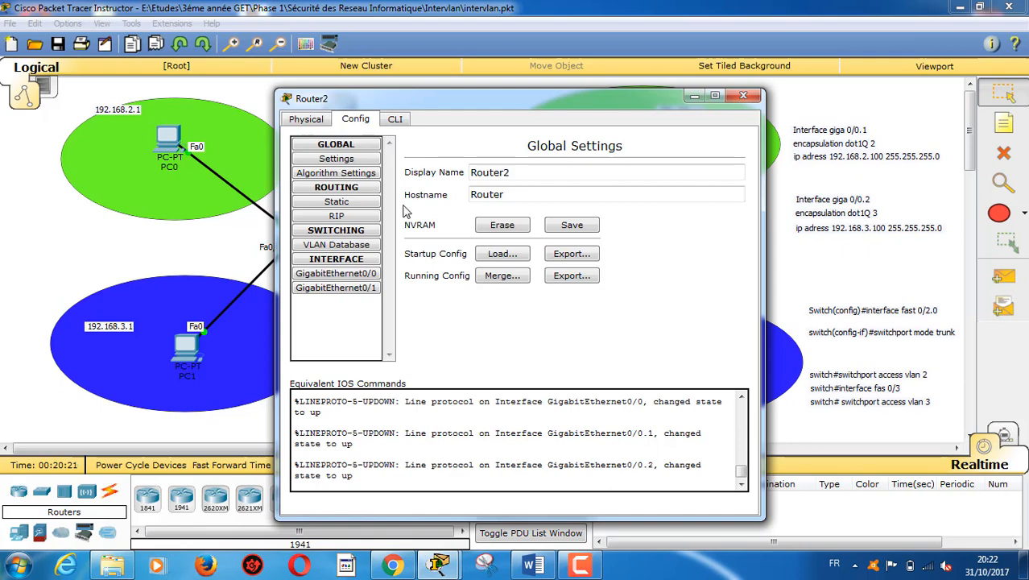
left_click_drag(521, 97, 755, 81)
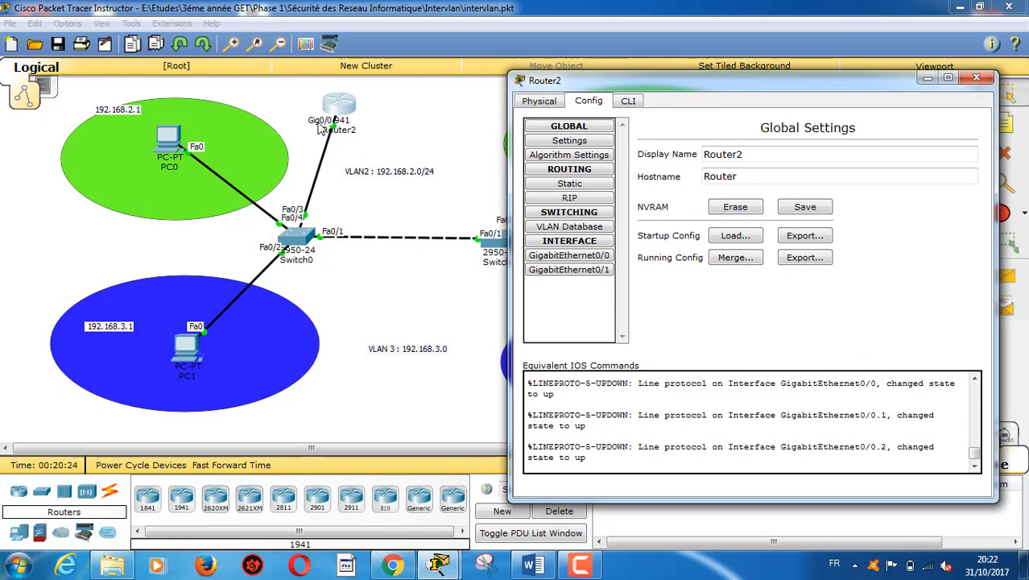
left_click(597, 256)
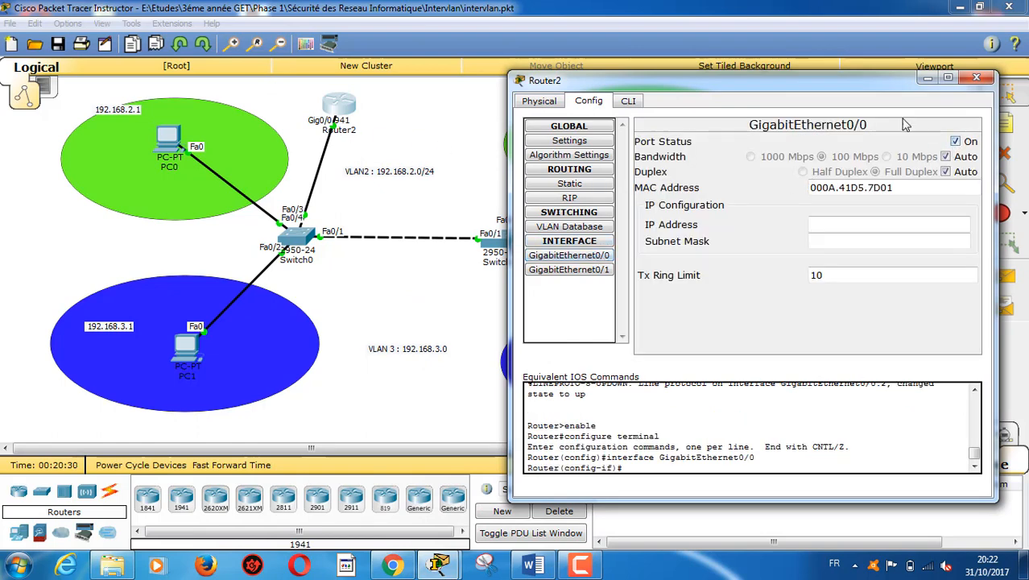
left_click(977, 78)
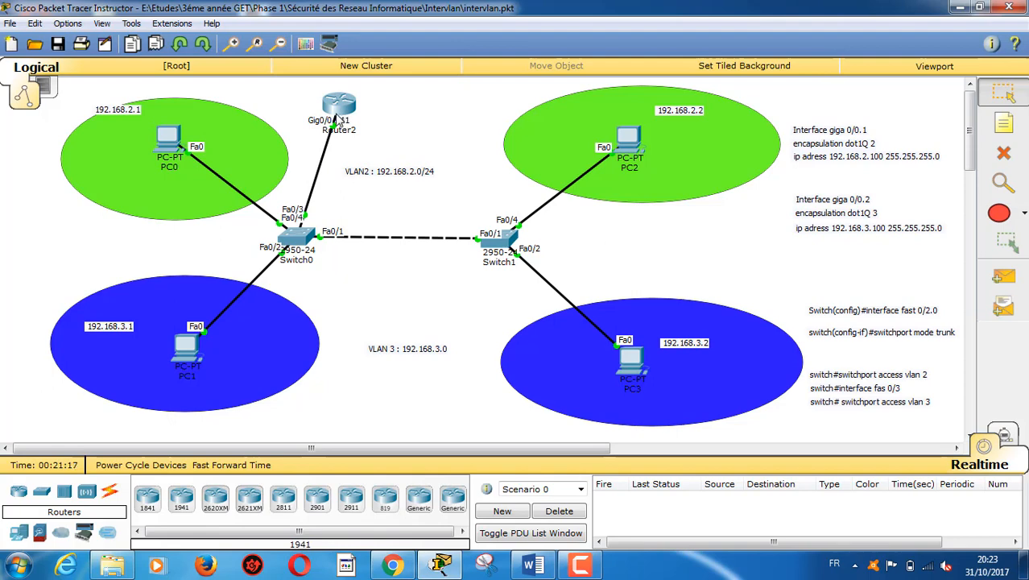
- Open Router2's command line and exit interface configuration mode to global configuration mode
mouse_move(343, 120)
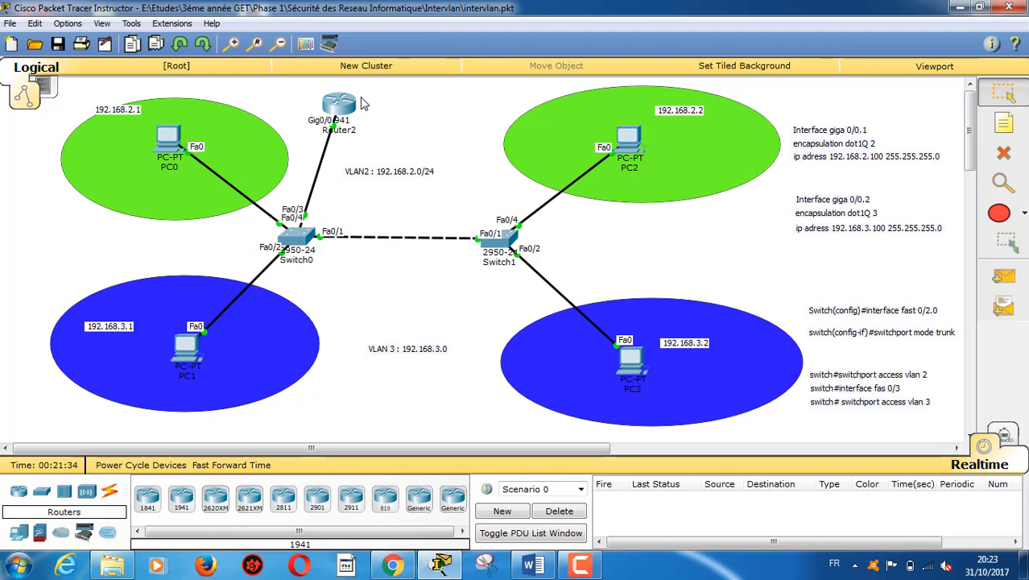
left_click(343, 111)
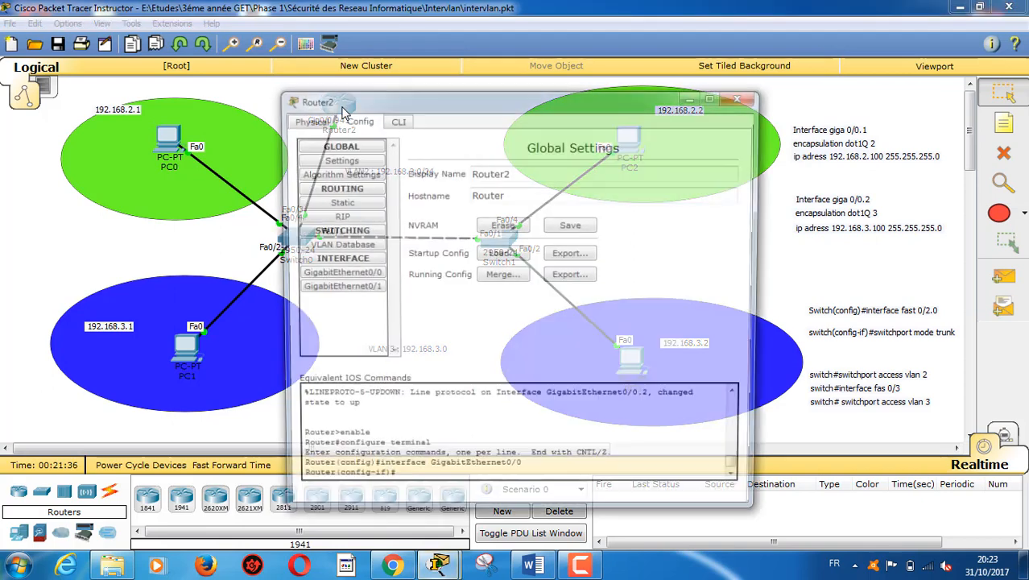
left_click(396, 120)
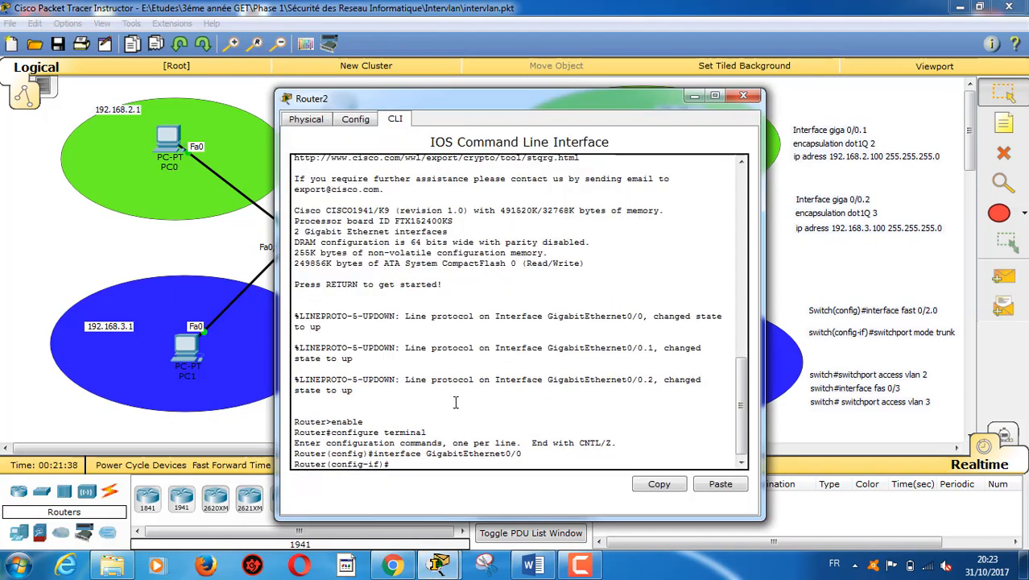
type("ex")
key("Return")
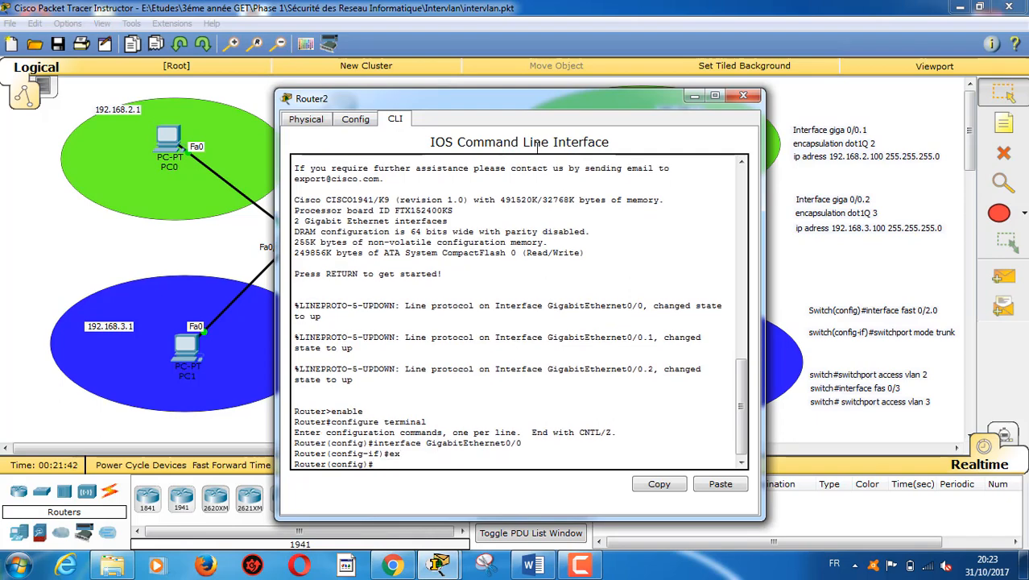
- Enter configuration of subinterface gigabitEthernet 0/0.1 on Router2, keeping the VLAN notes in the workspace visible
left_click_drag(501, 100, 765, 149)
left_click_drag(825, 161, 385, 43)
type("inter")
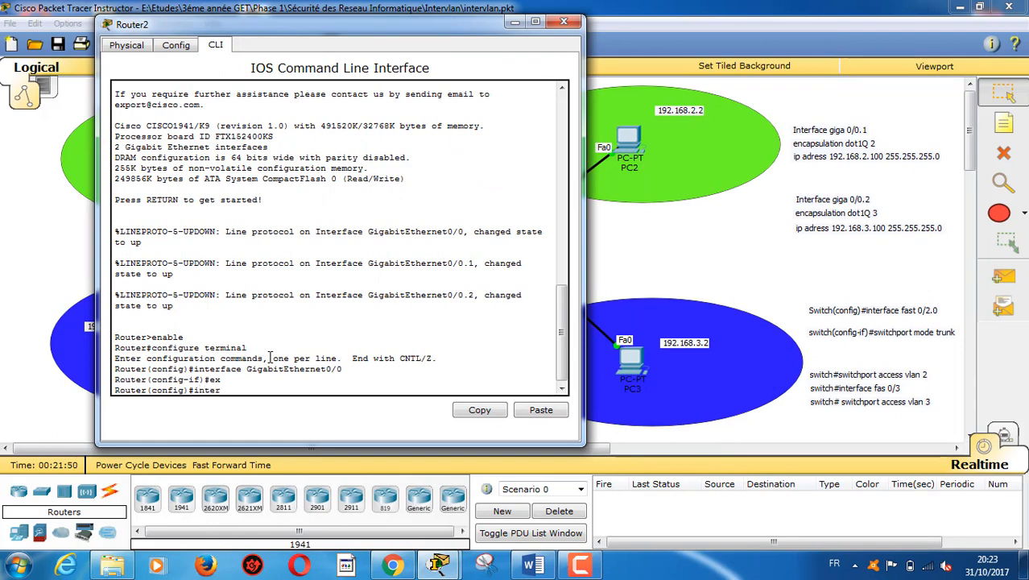
key("Tab")
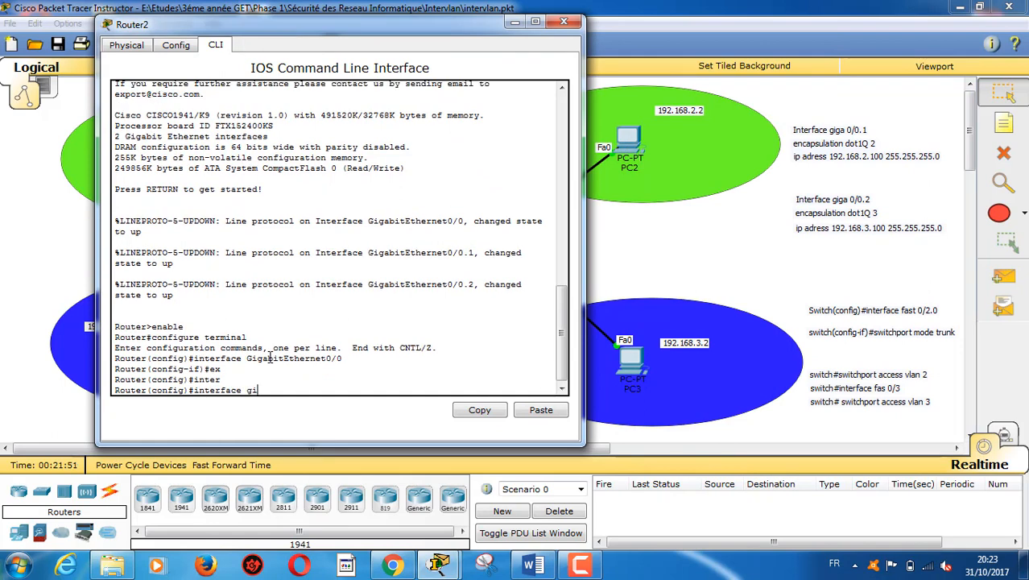
type("gi")
key("Tab")
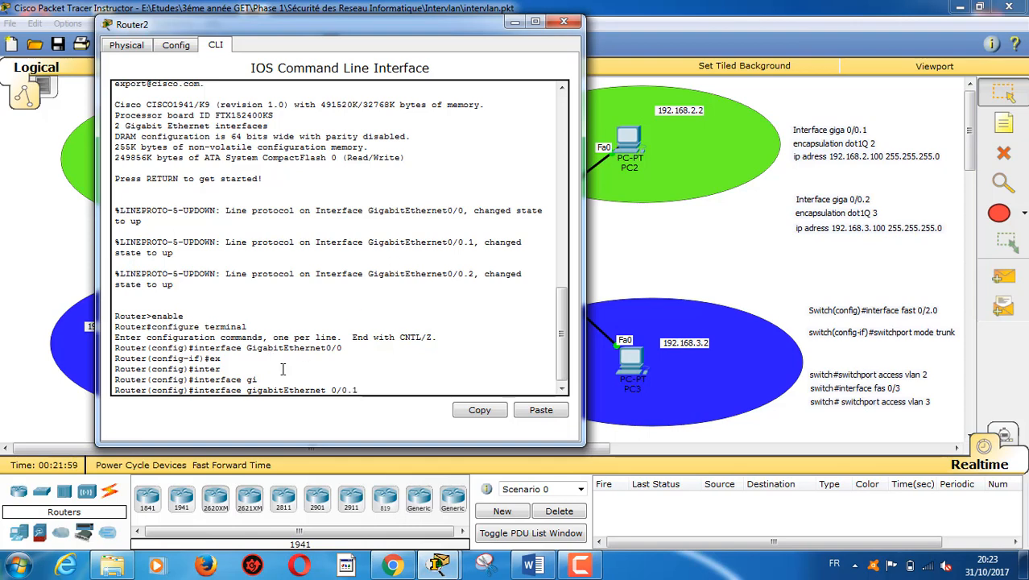
double_click(353, 389)
left_click(362, 388)
type("02")
key("BackSpace")
type("3")
key("Return")
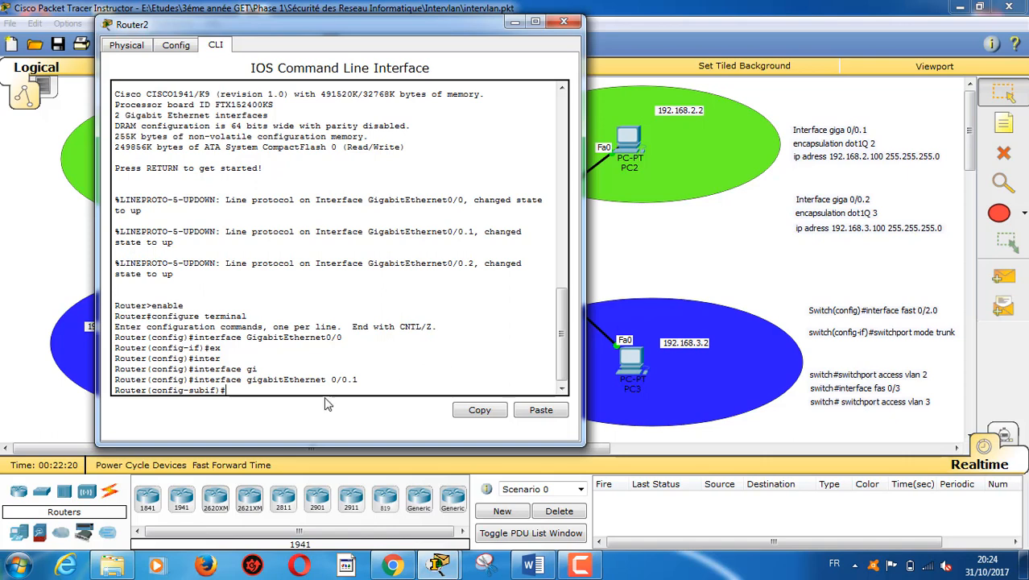
- Set the subinterface's encapsulation to dot1Q with VLAN 2
left_click_drag(189, 390, 220, 394)
left_click(219, 392)
left_click_drag(455, 24, 413, 23)
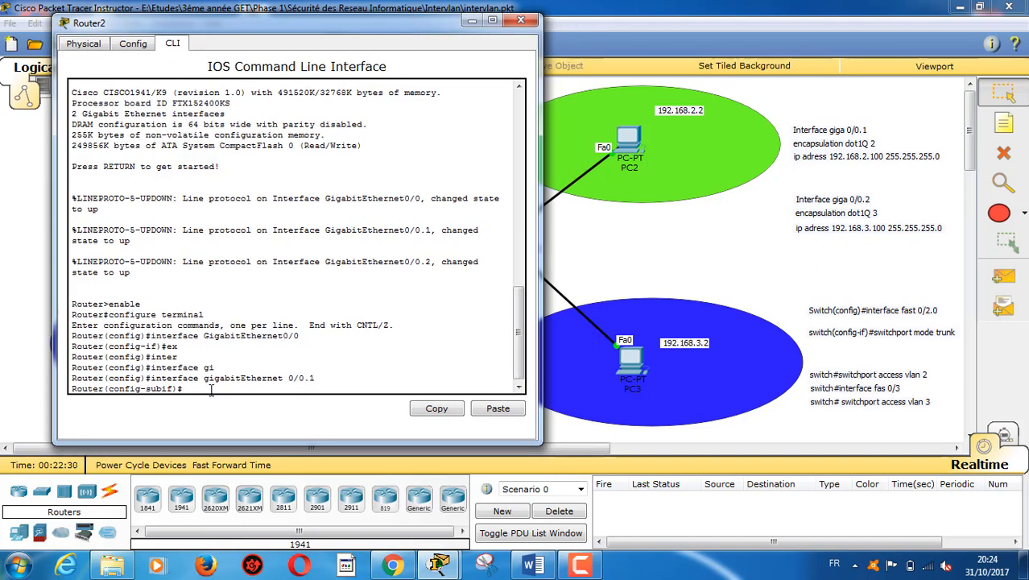
type("enc")
key("Tab")
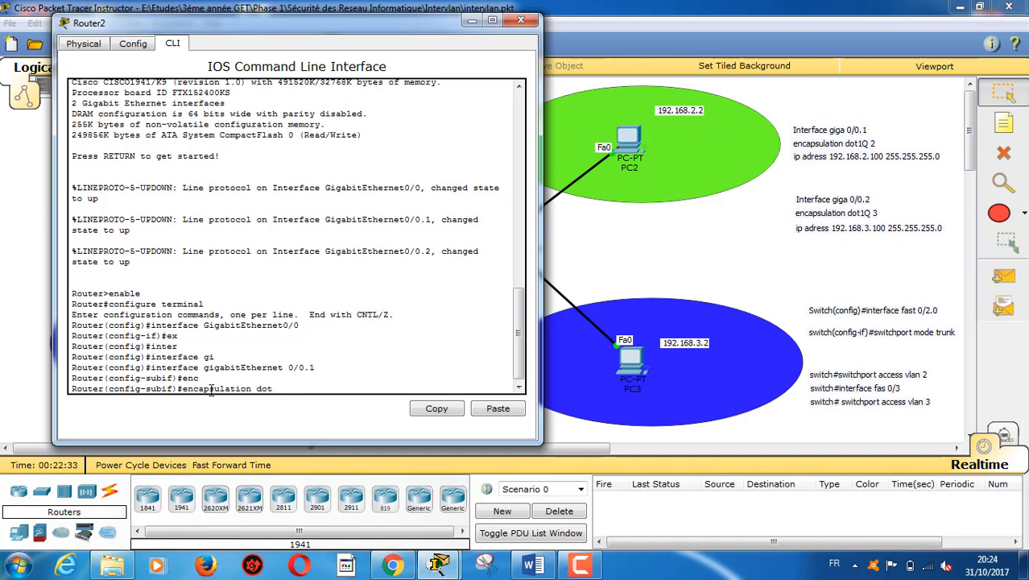
type("dot")
key("Tab")
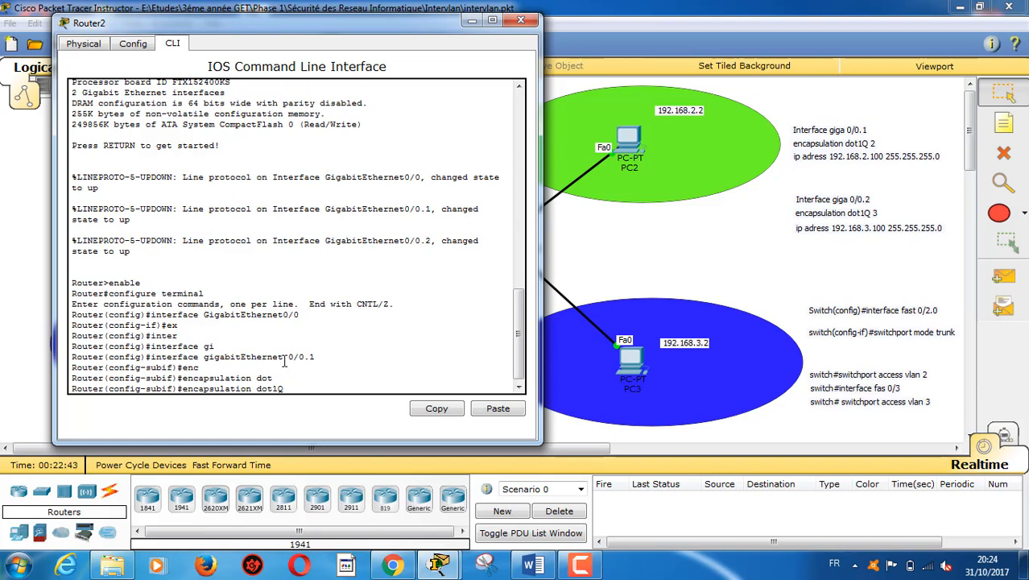
key("Return")
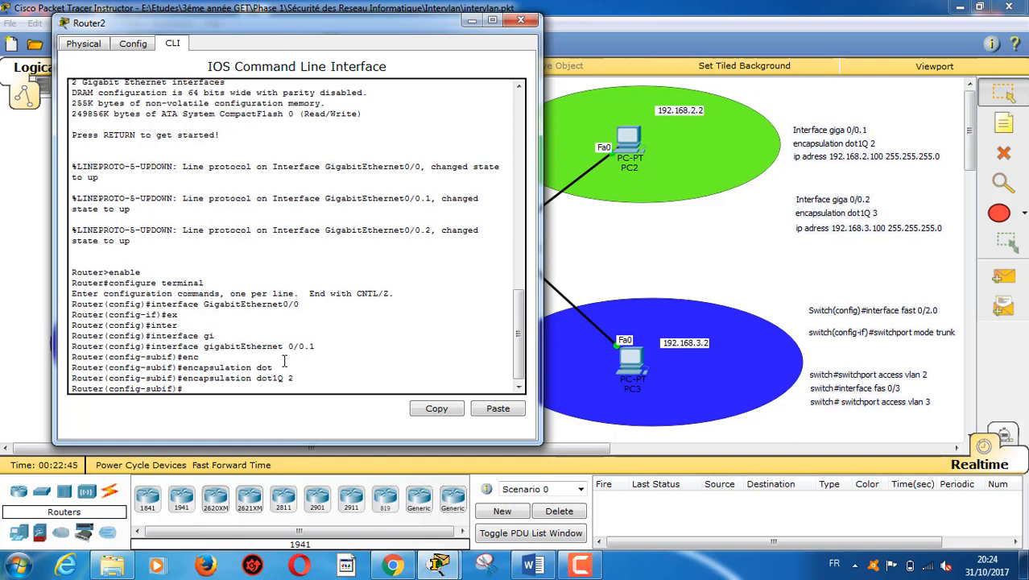
- Begin the ip address command on subinterface 0/0.1, then check the default gateway in PC2's IP configuration and return to Router2's command line
type("ip ad")
key("Tab")
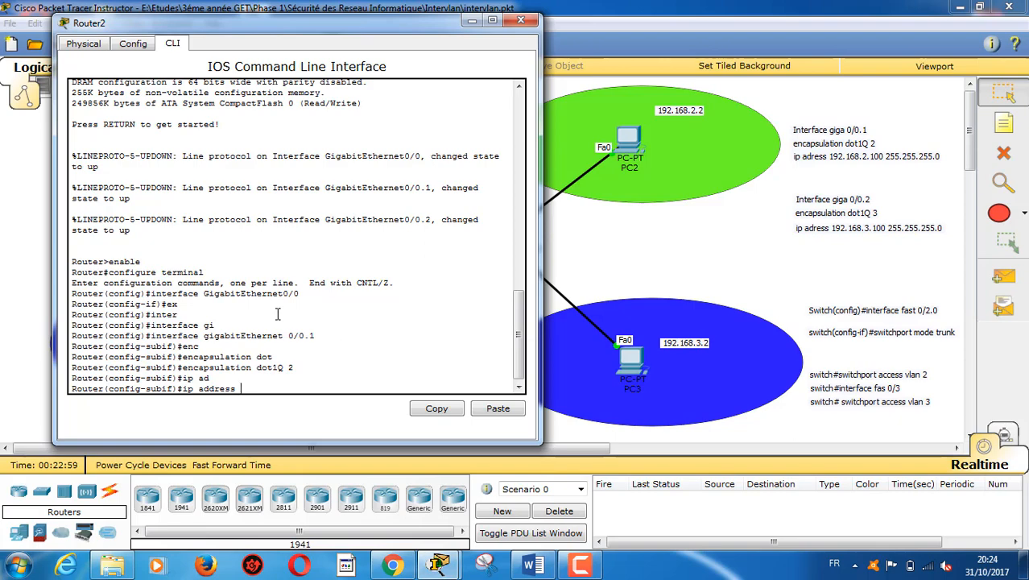
left_click(471, 20)
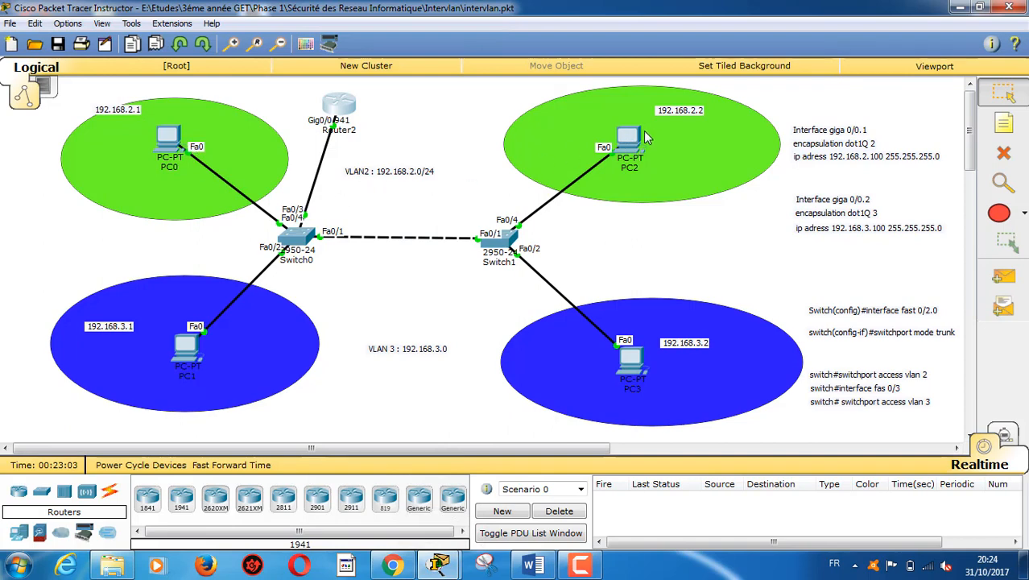
left_click(632, 142)
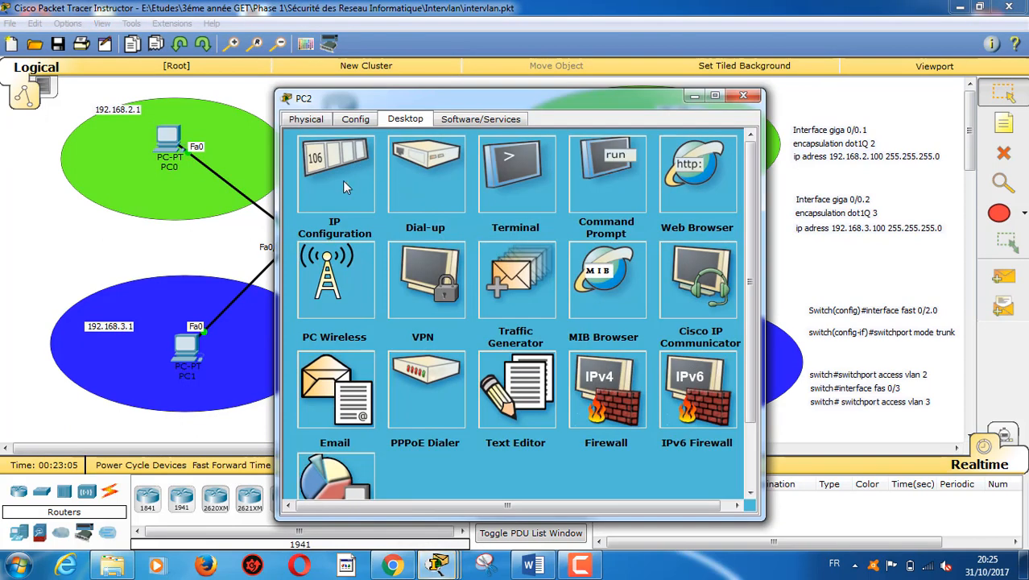
left_click(343, 187)
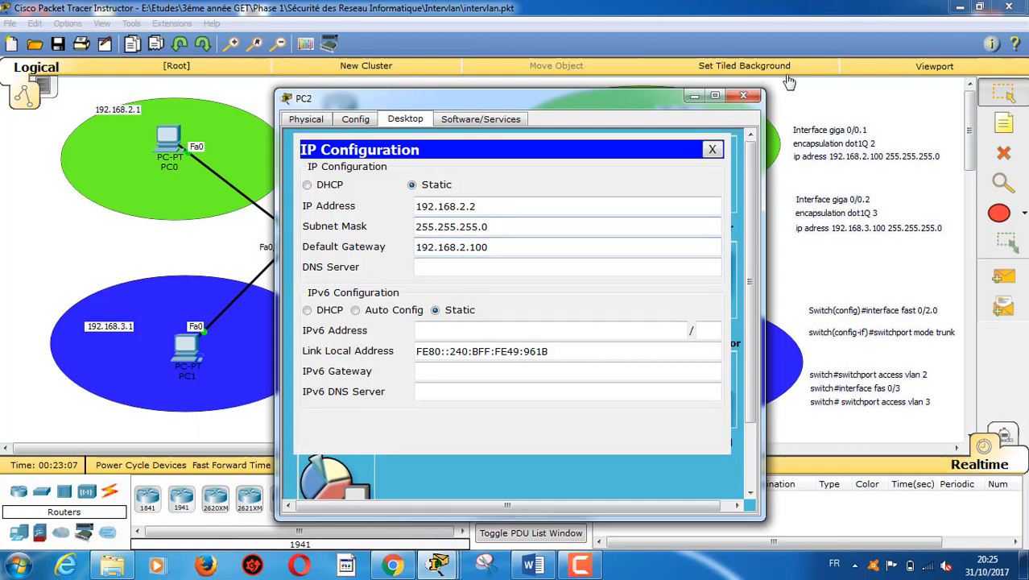
left_click(747, 98)
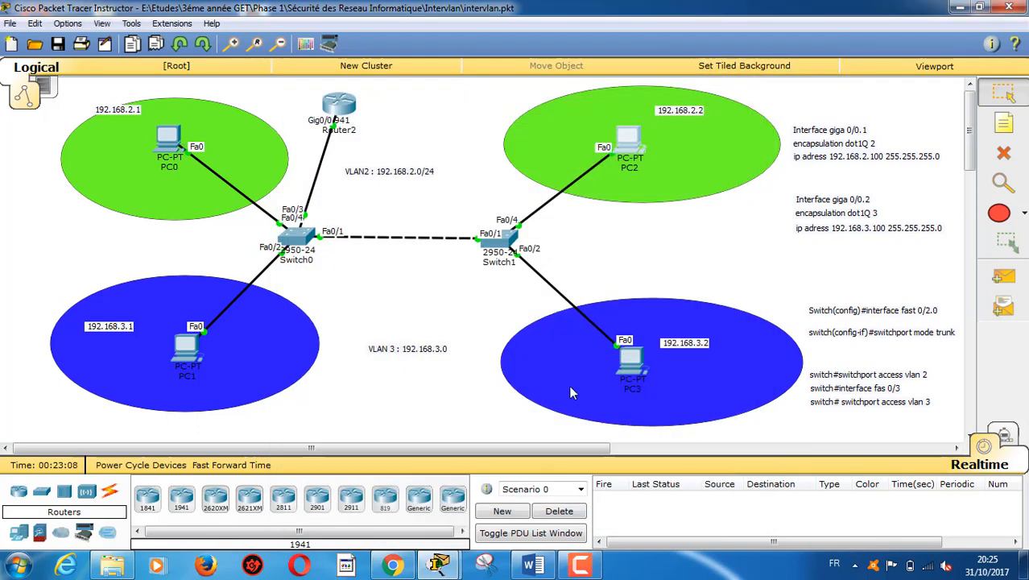
mouse_move(439, 566)
left_click(536, 483)
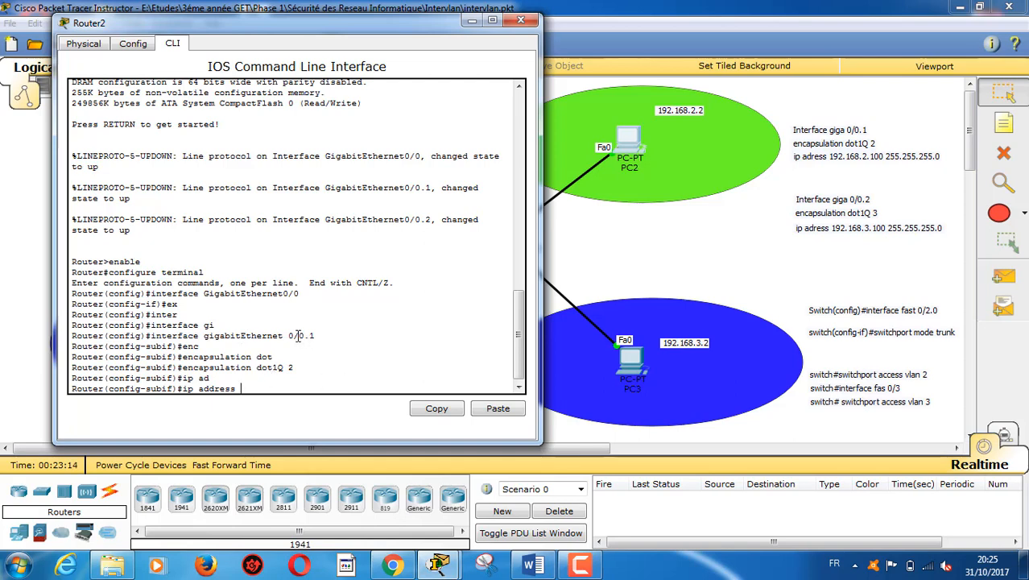
- Assign subinterface 0/0.1 the IP address 192.168.2.100 with mask 255.255.255.0 and exit to global configuration mode
left_click_drag(298, 335, 319, 334)
left_click_drag(260, 381, 258, 386)
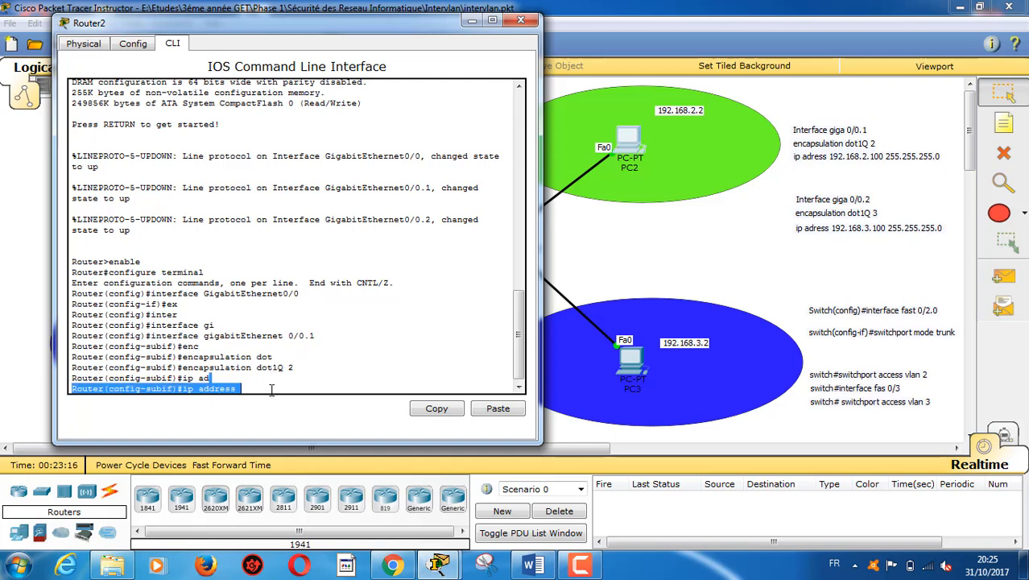
left_click(272, 389)
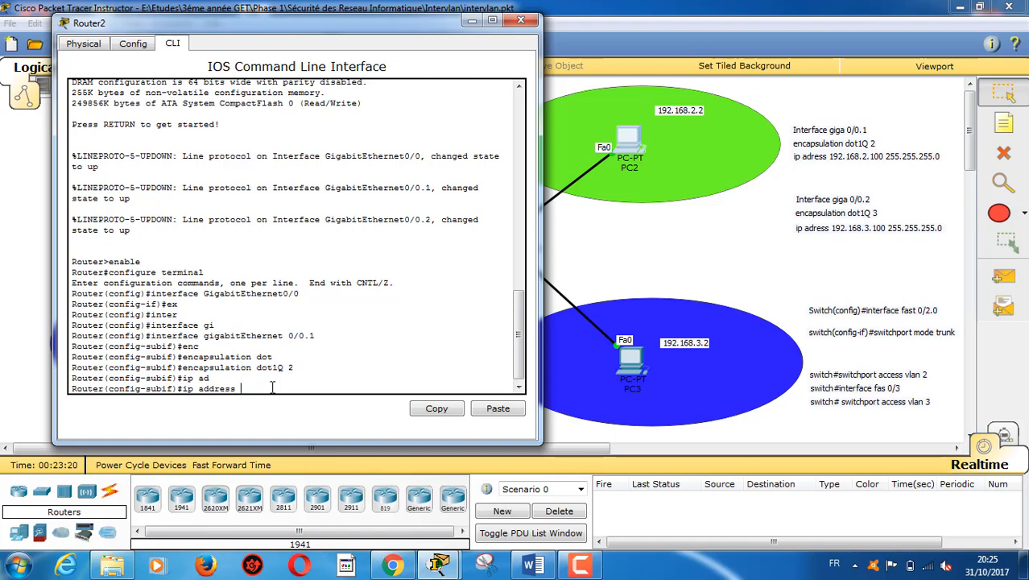
type("16")
key("BackSpace")
key("BackSpace")
type(".168.2.100")
type("255")
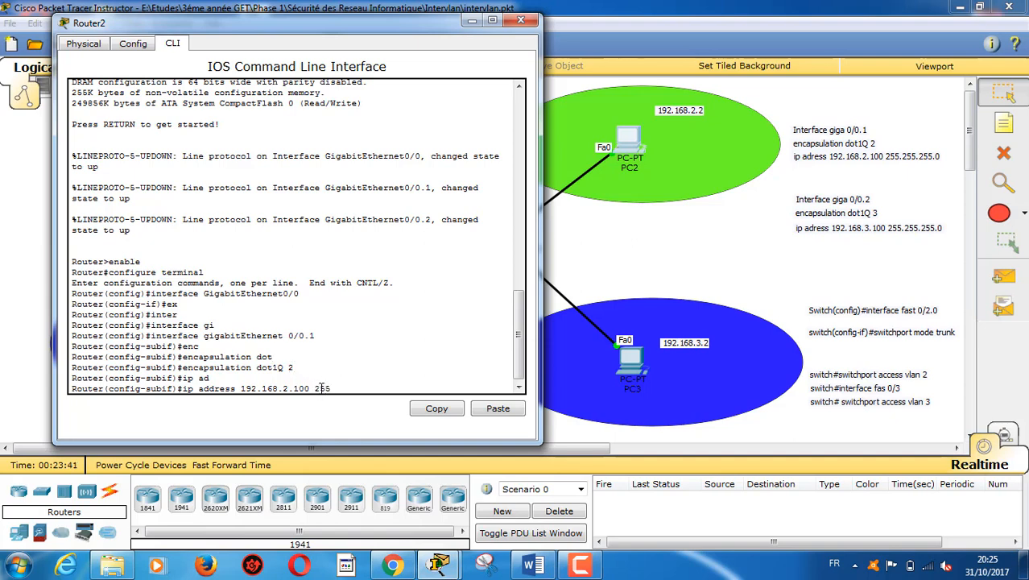
type(".255.255.0")
key("Return")
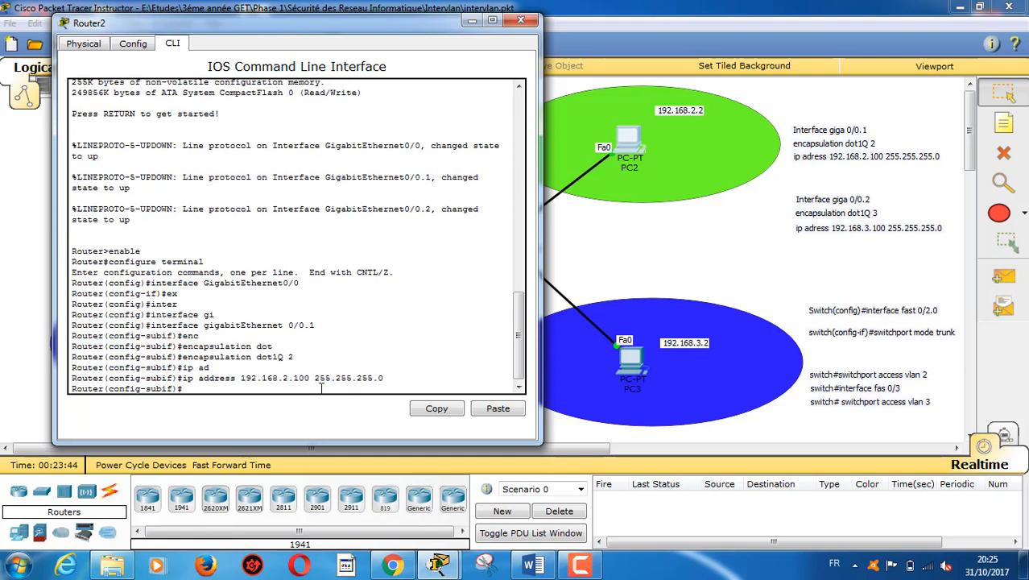
type("ex")
key("Return")
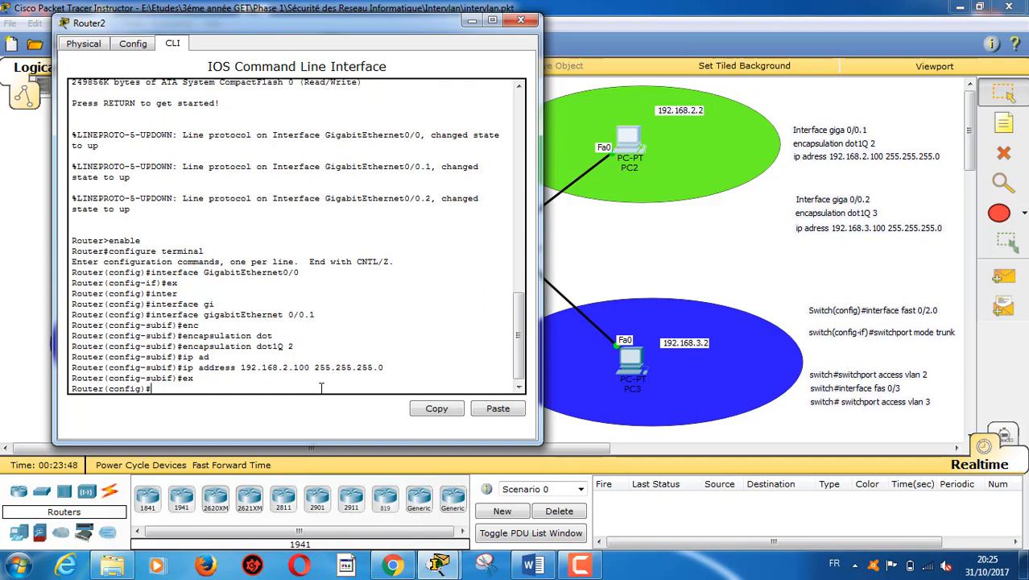
- Enter configuration of subinterface gigabitEthernet 0/0.2 on Router2, reusing the earlier interface command
key("Up")
key("Up")
key("Up")
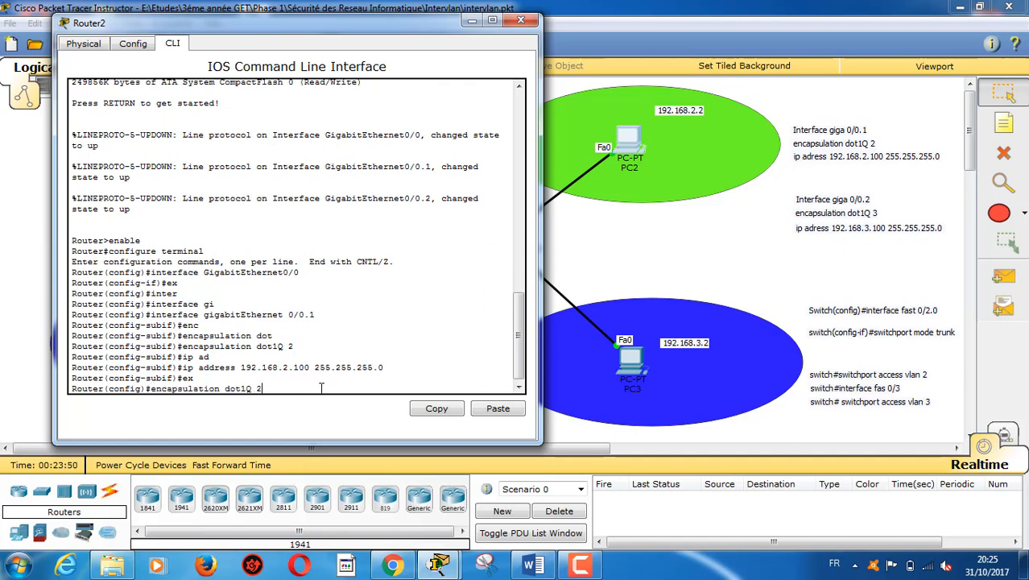
key("Up")
key("Up")
key("Up")
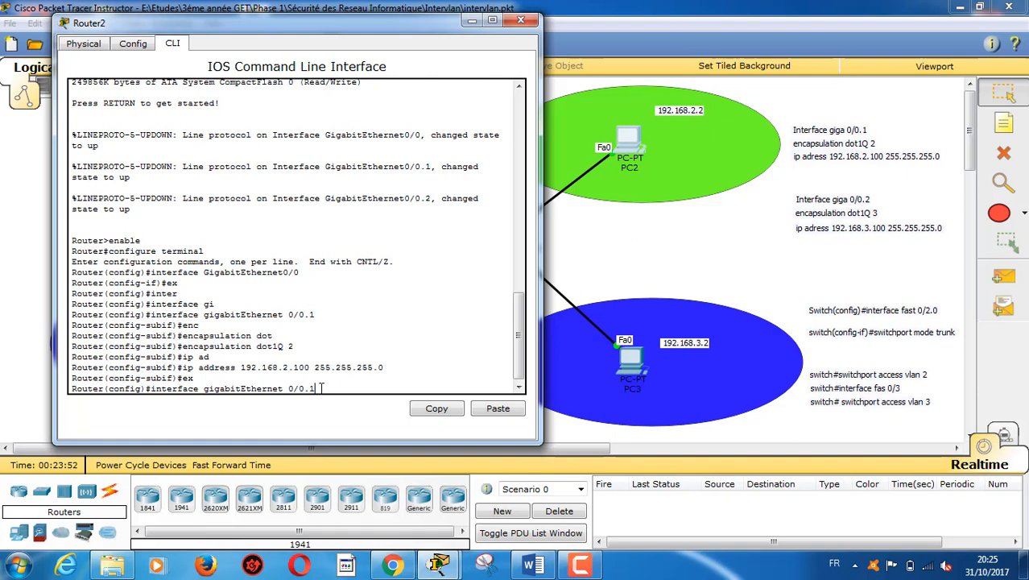
key("BackSpace")
type("2")
key("Return")
- Set the encapsulation of subinterface 0/0.2 to dot1Q with VLAN 3
key("Up")
key("Up")
key("Up")
key("Up")
key("Up")
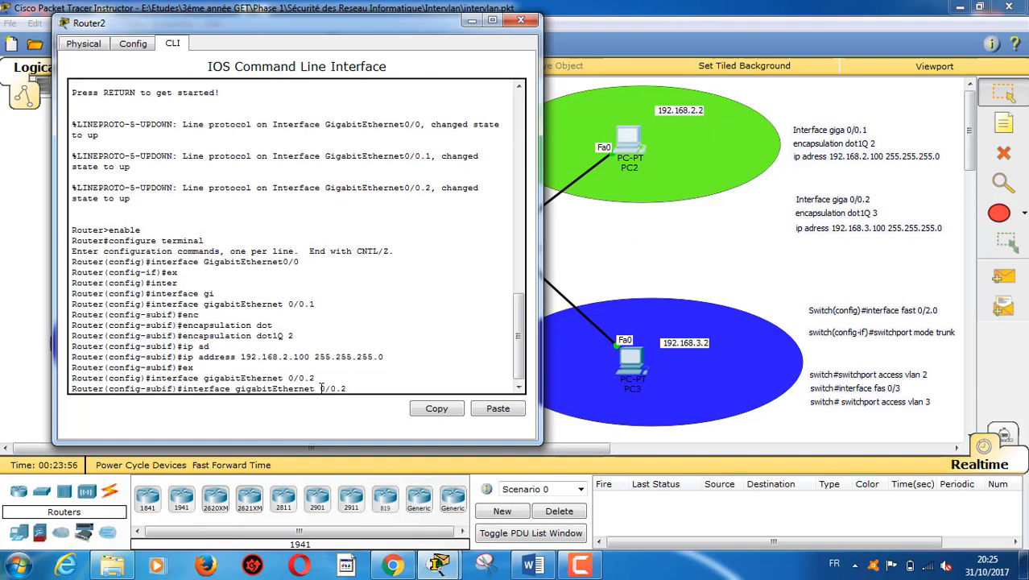
key("BackSpace")
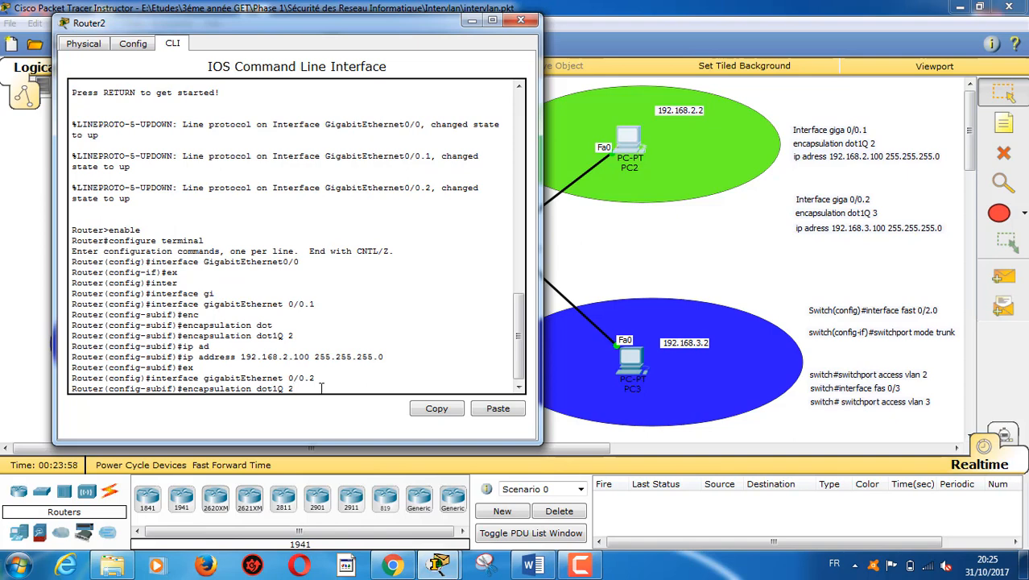
type("3")
key("Return")
- Assign subinterface 0/0.2 the IP address 192.168.3.100 with mask 255.255.255.0 and exit to global configuration mode
key("Up")
key("Up")
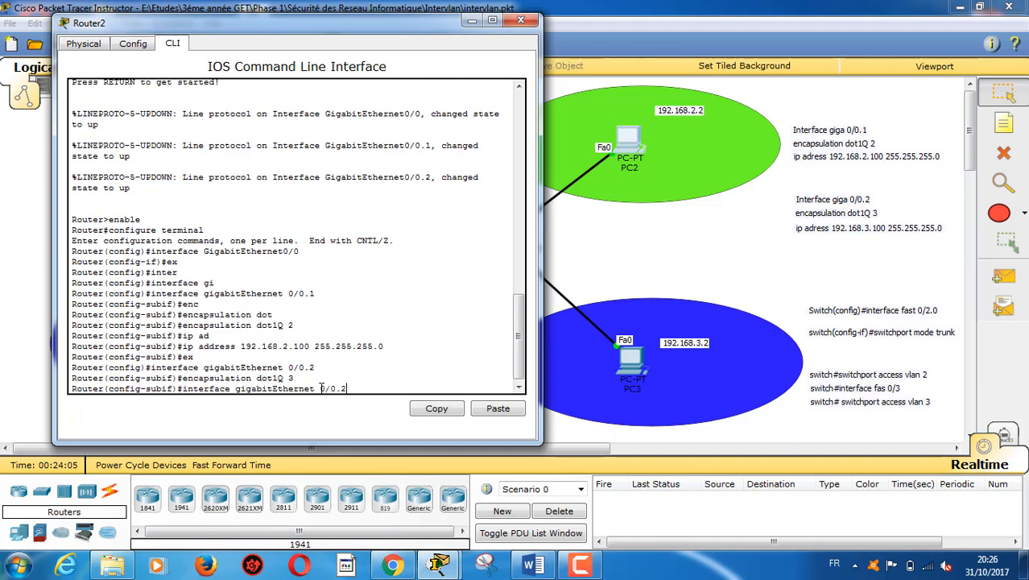
key("Up")
key("Up")
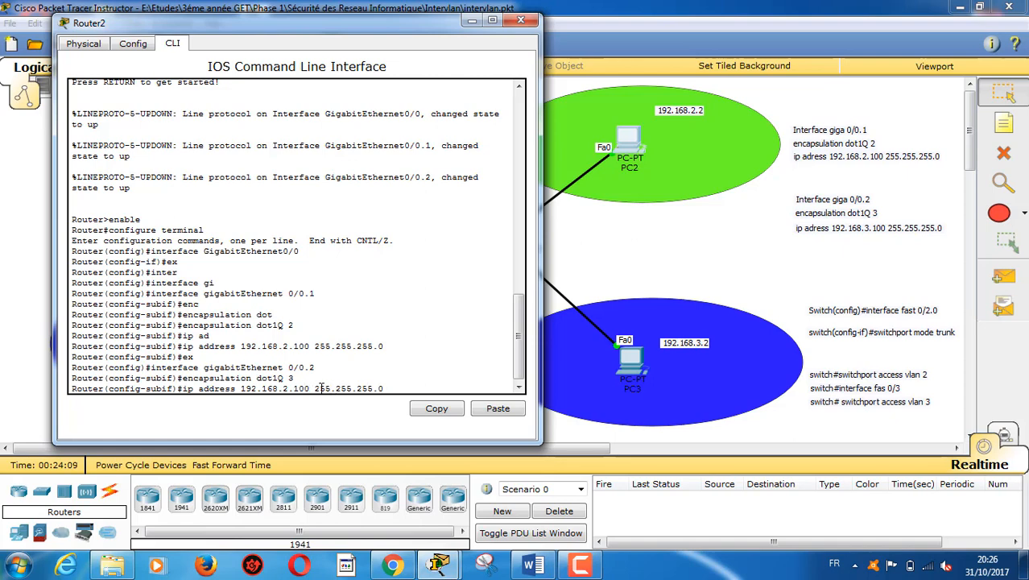
key("BackSpace")
type("3")
key("Return")
type("ex")
key("Return")
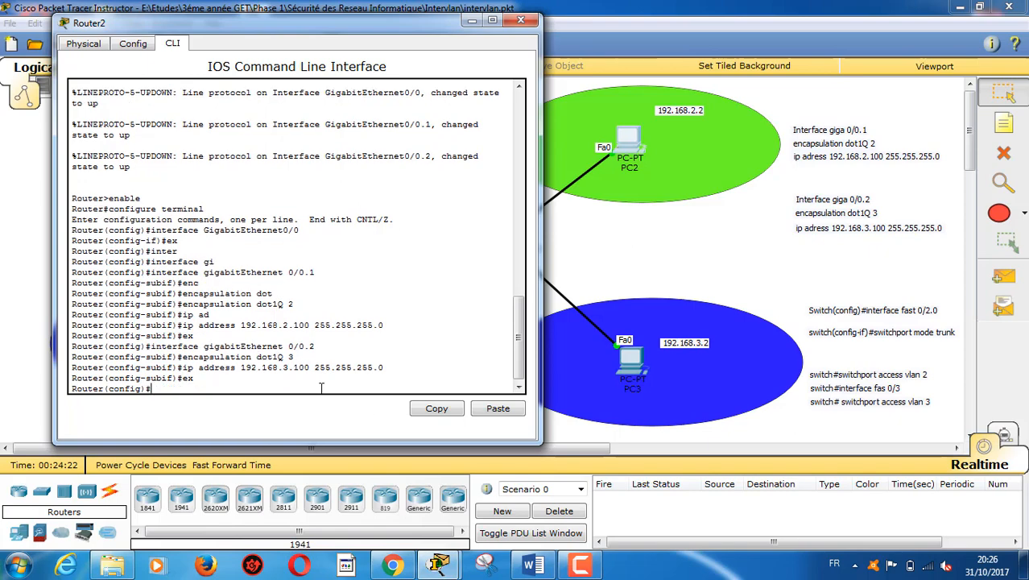
- Close Router2's window and send a simple PDU from PC2 to PC1 to test inter-VLAN connectivity
left_click(520, 21)
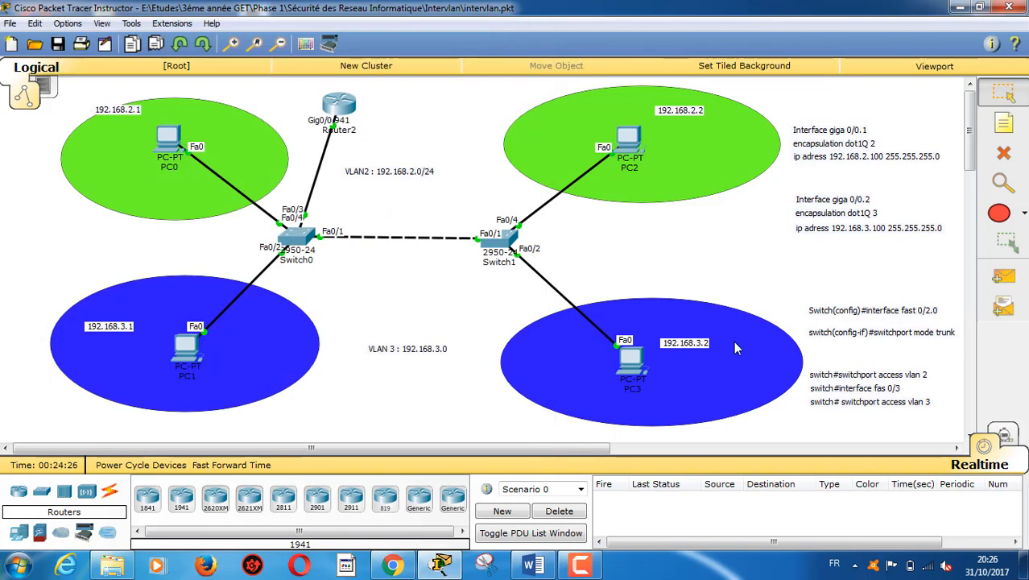
key("p")
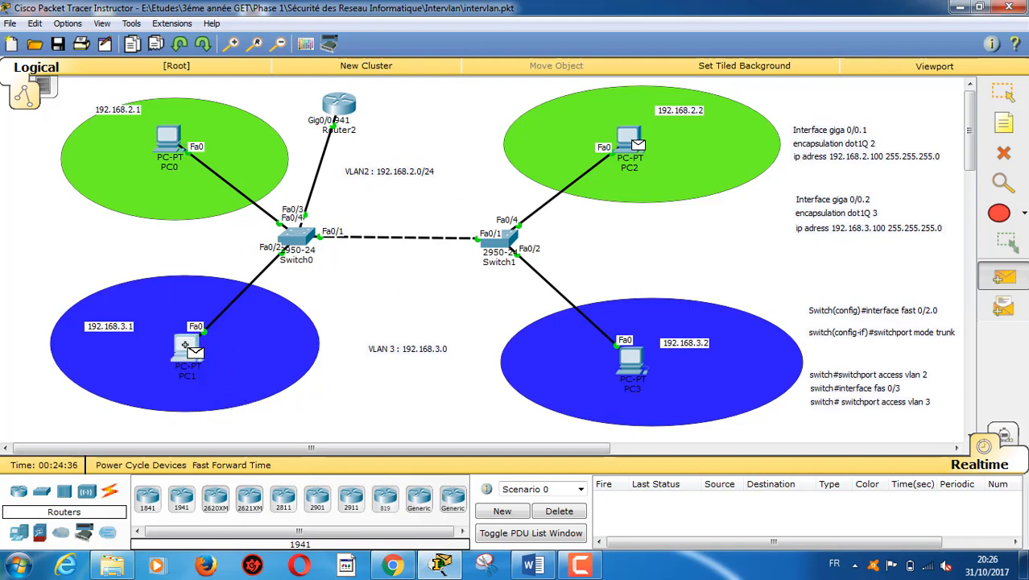
left_click(185, 346)
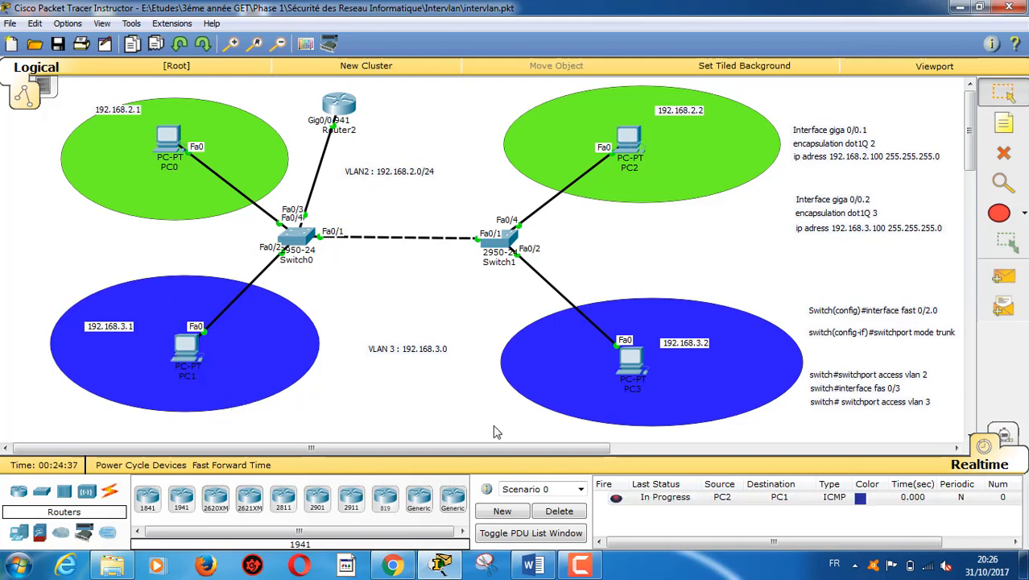
left_click(617, 499)
left_click(579, 565)
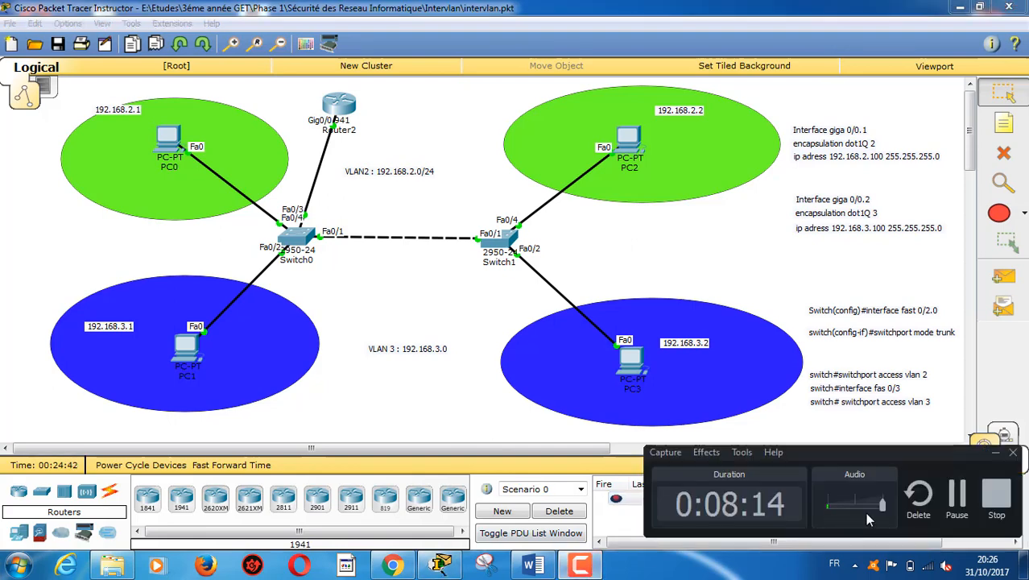